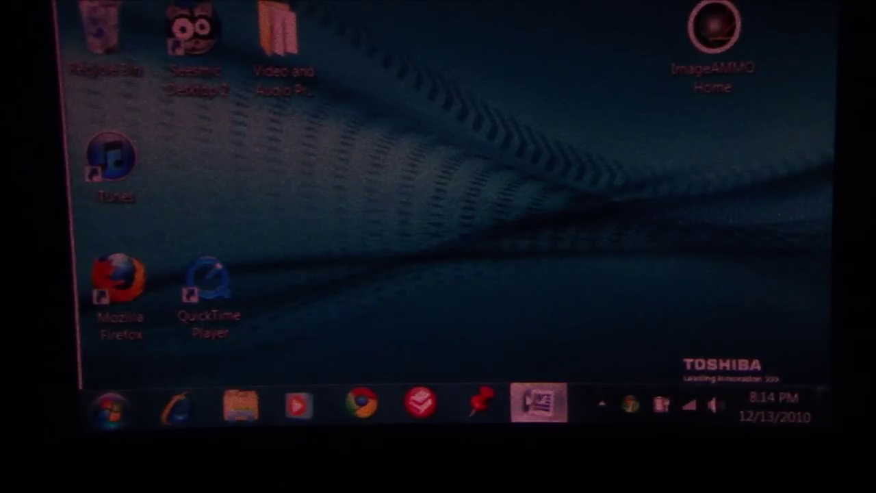
- Bring the Arial sample document back in front of the Windows desktop
click(539, 402)
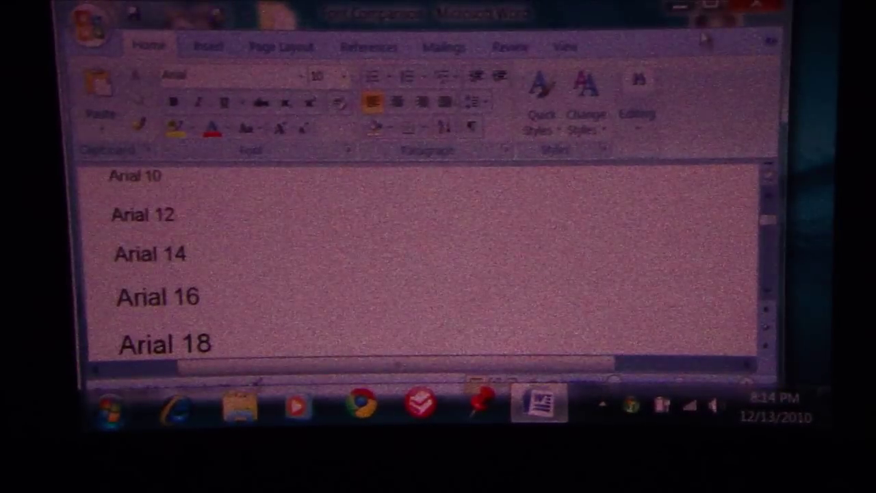
- Maximize the Word window so the Arial 10–18 sample lines fill the screen
click(713, 5)
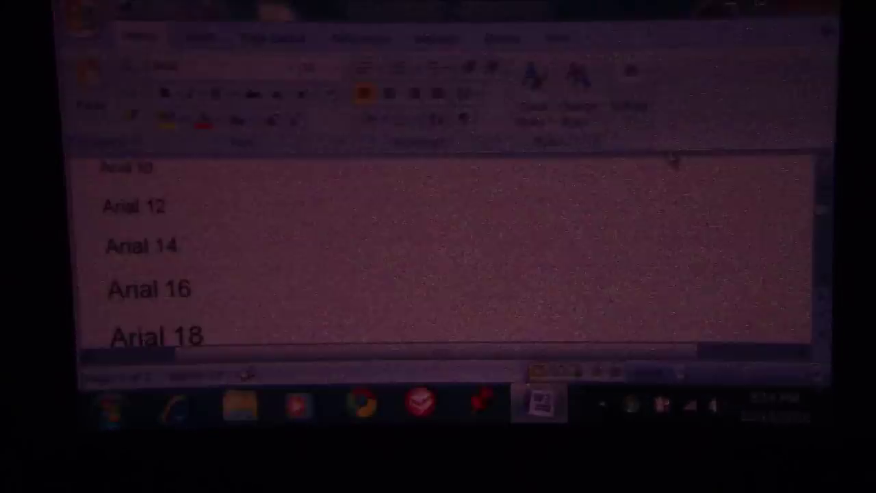